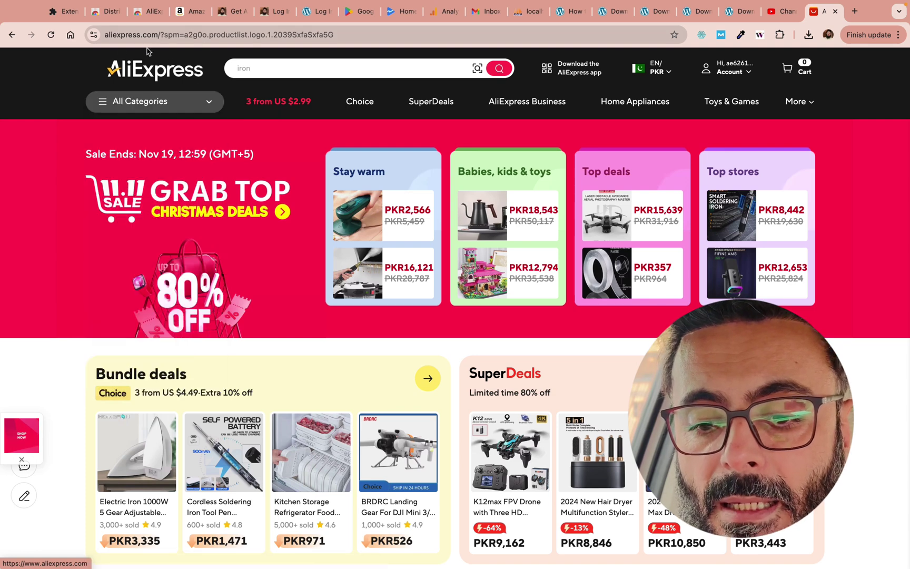
Search AliExpress for 'robot vacuum cleaner'.
left_click(112, 35)
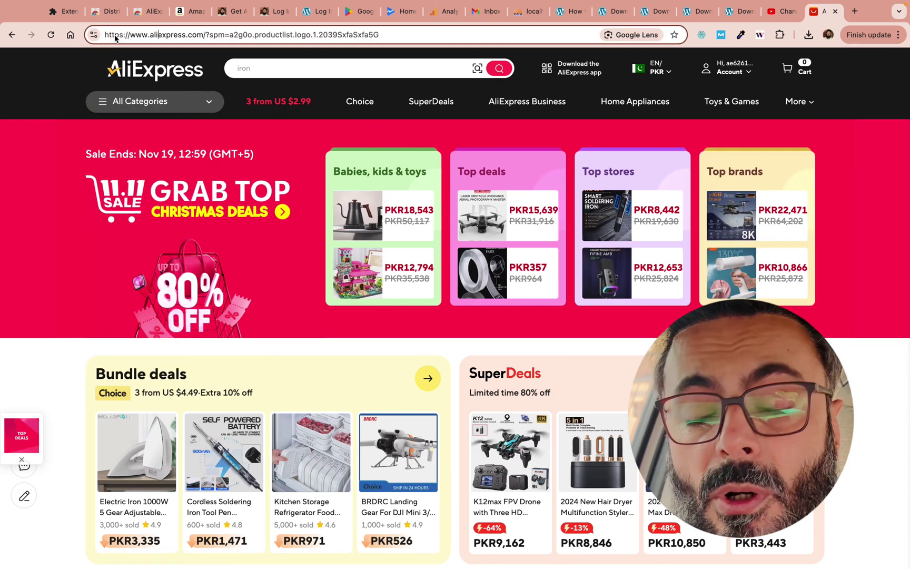
left_click_drag(150, 35, 196, 38)
left_click(195, 38)
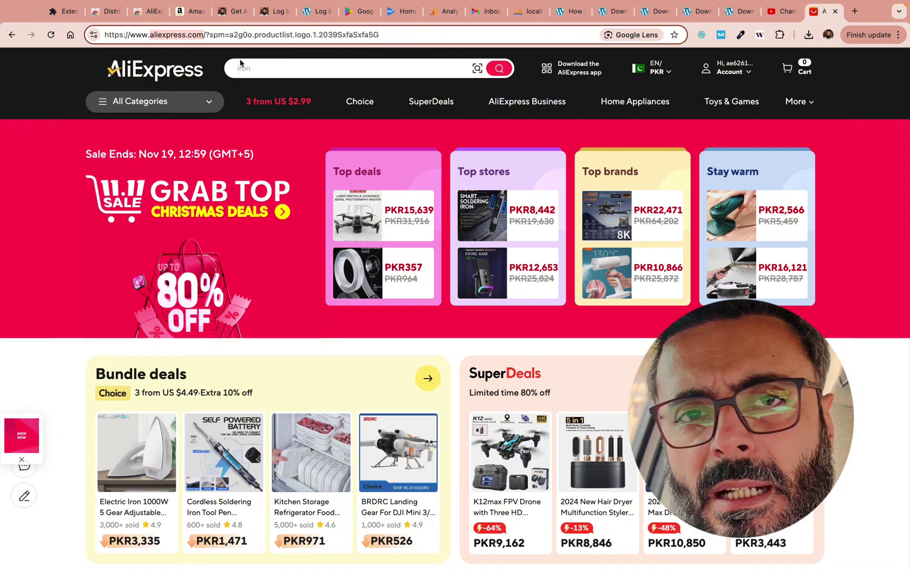
left_click(277, 74)
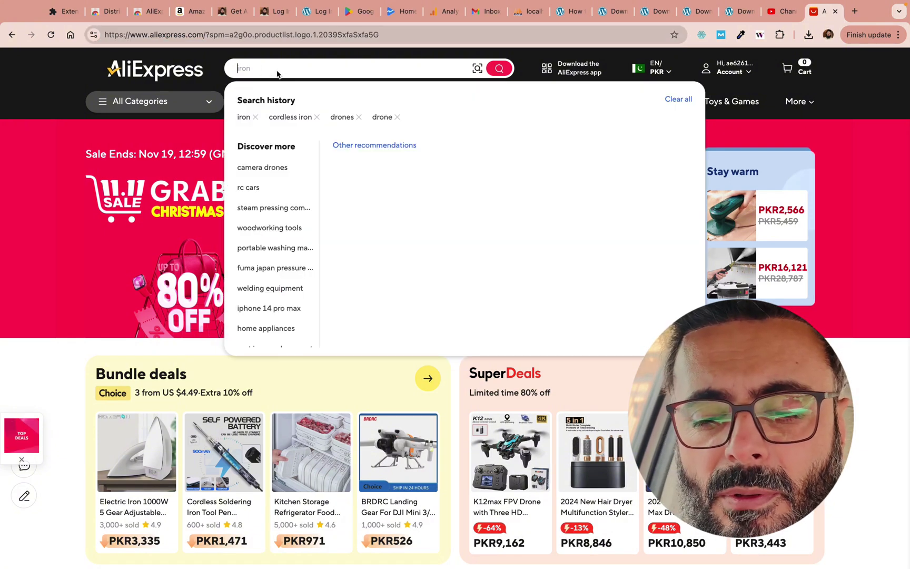
type("robot ca")
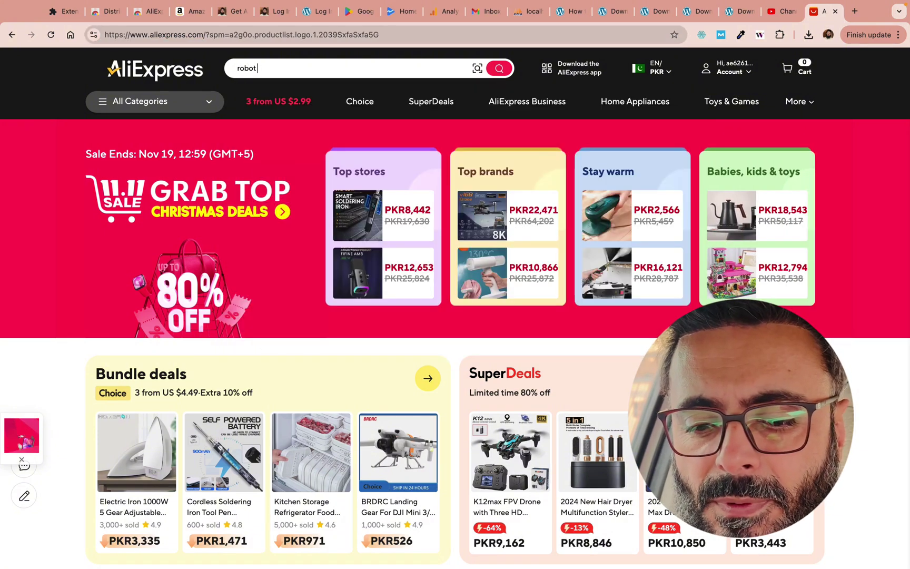
key("BackSpace")
key("BackSpace")
type("vacuum ")
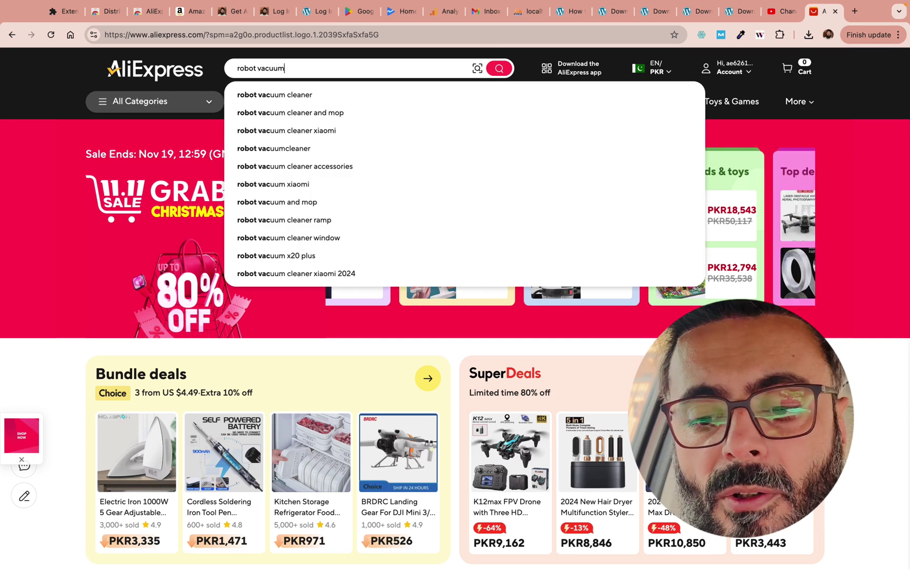
type("cleaner")
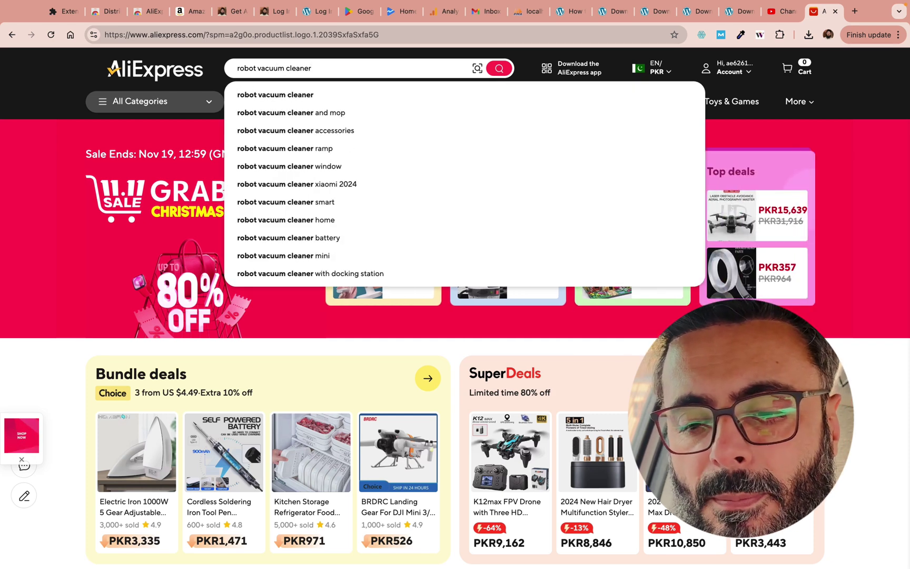
key("Return")
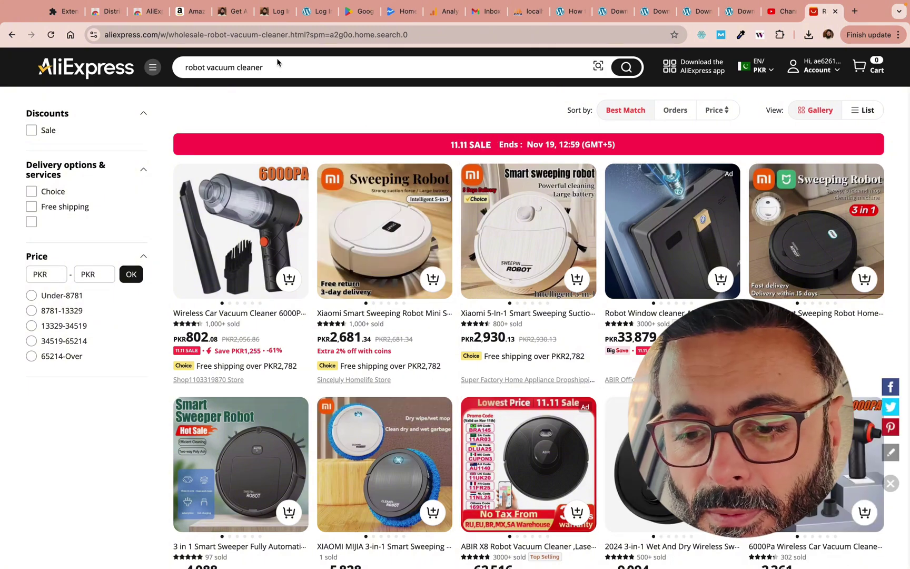
Copy the search results page URL and open a new blank browser tab.
left_click(250, 34)
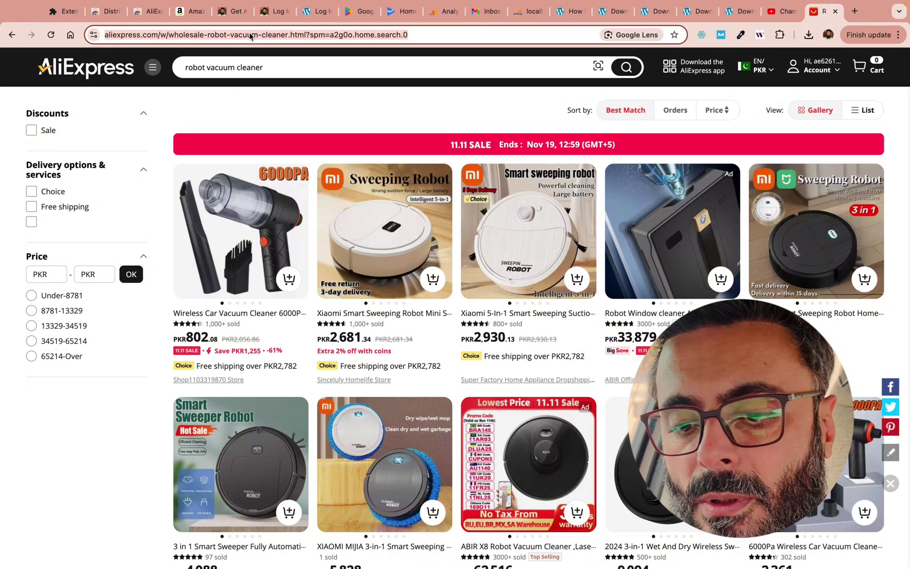
right_click(247, 32)
left_click(272, 124)
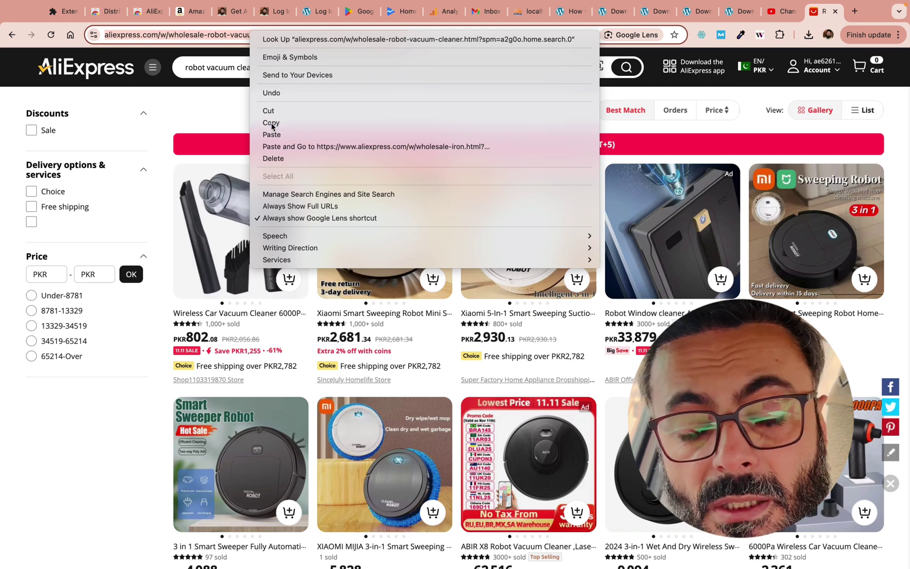
left_click(854, 11)
Go to selfstudyhelp.com, open the Tools > Ali Express to CSV page and close the ad.
left_click(431, 35)
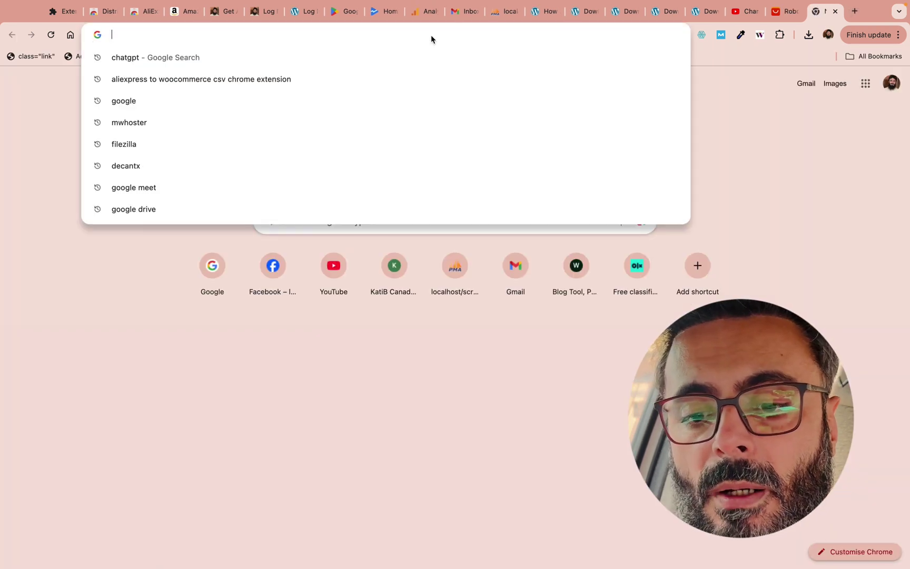
type("selfs")
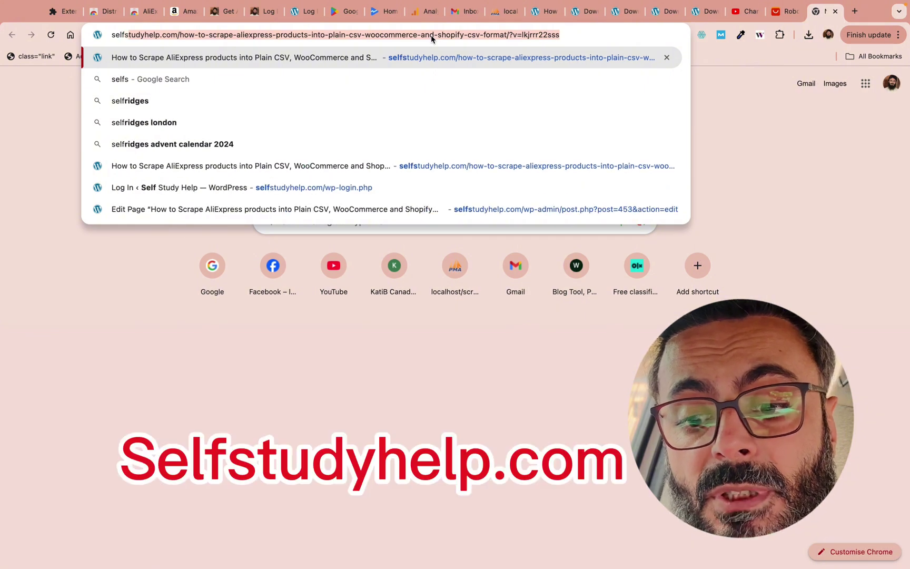
type("tudyhelp.com")
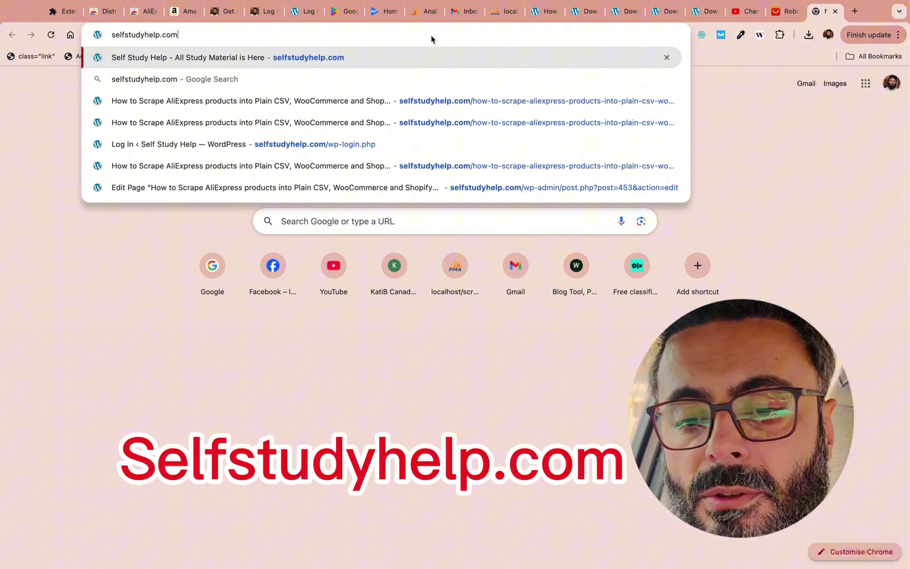
key("Return")
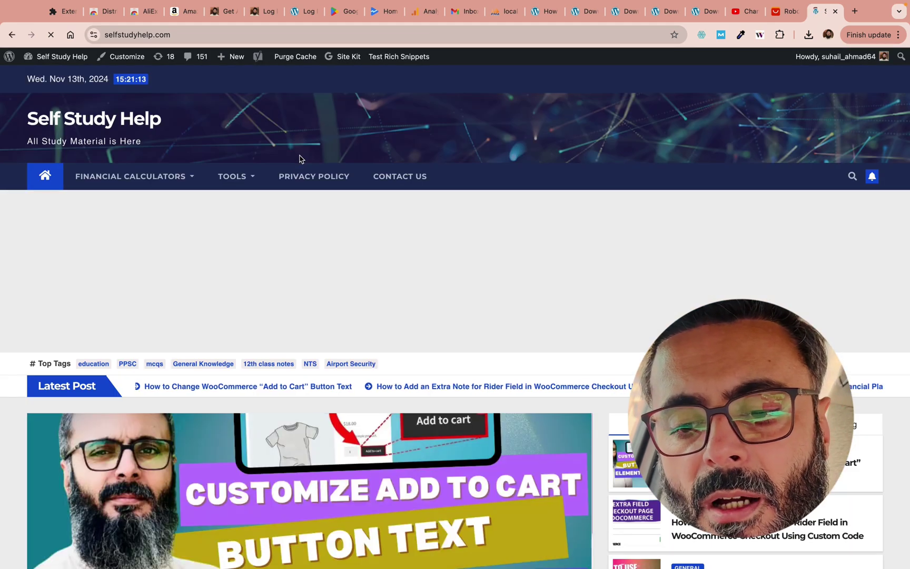
mouse_move(249, 183)
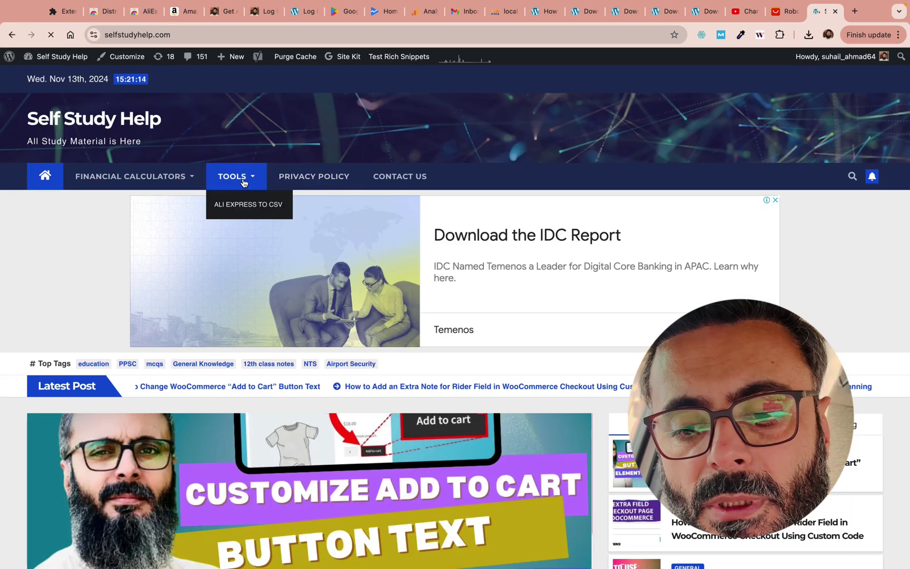
left_click(243, 211)
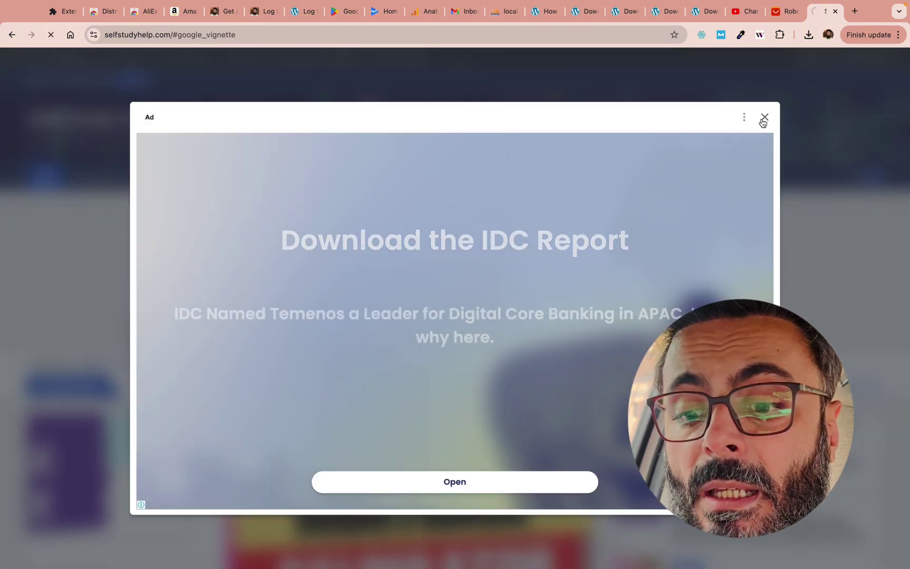
left_click(763, 122)
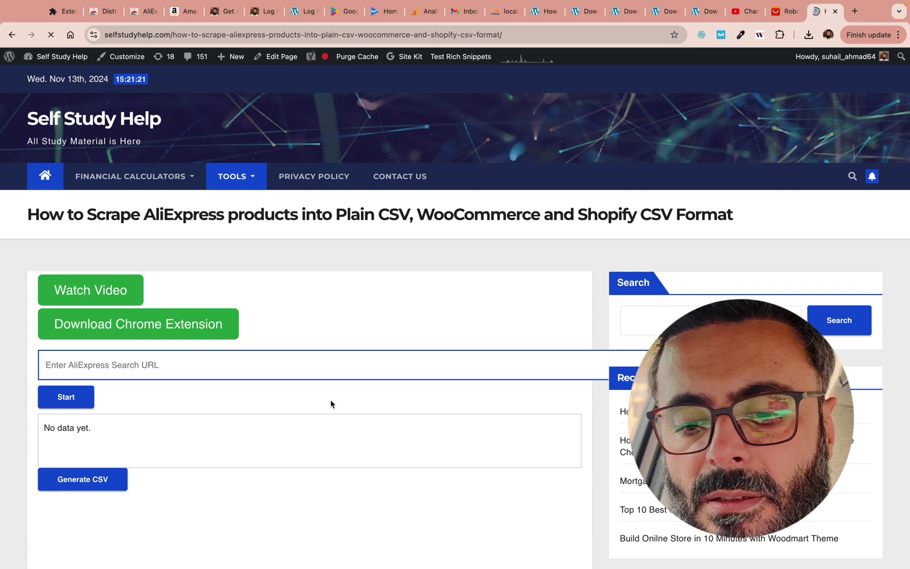
View the 'AliExpress URL Extractor for WooCommerce' Chrome Web Store listing, then launch the extension.
left_click(121, 330)
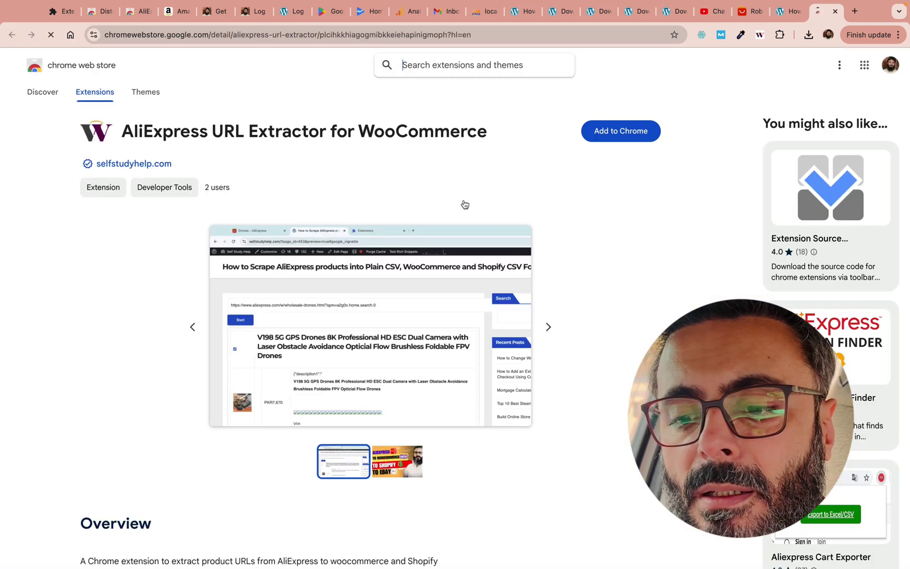
left_click(392, 468)
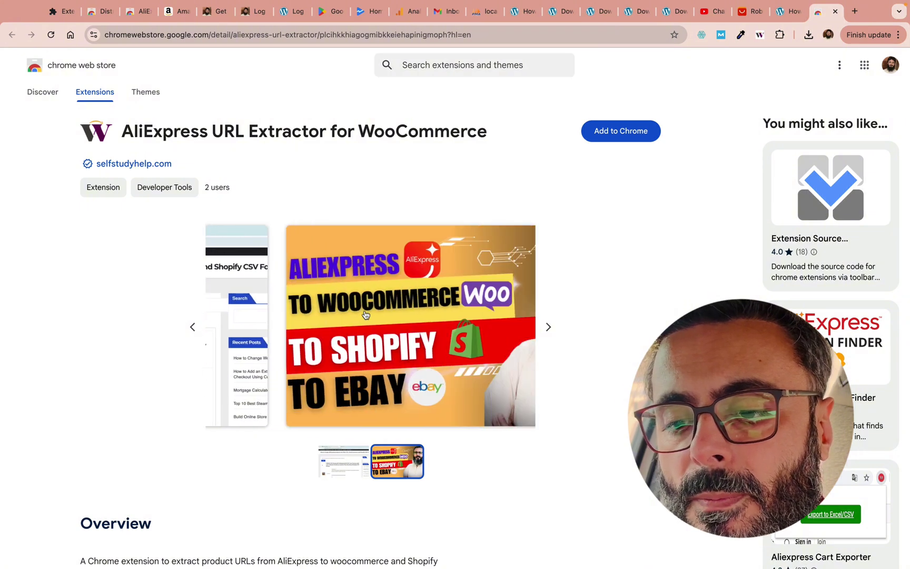
left_click(350, 463)
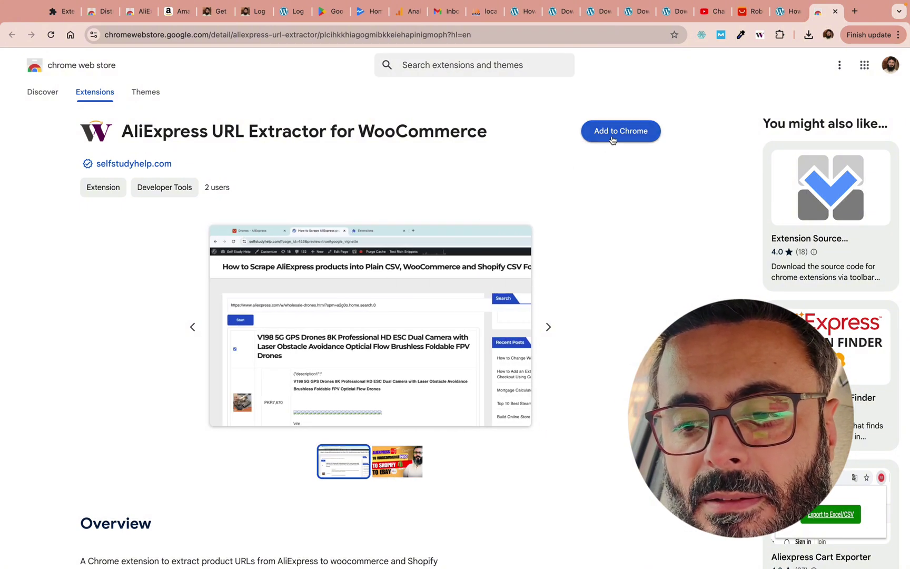
left_click(761, 36)
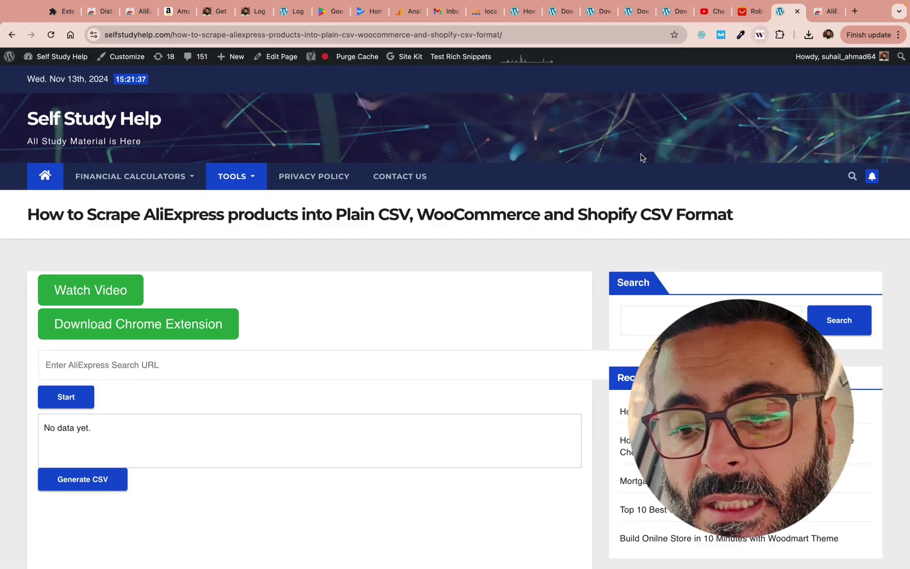
Copy the AliExpress robot vacuum results URL and paste it into the scraper's search URL field.
left_click(347, 375)
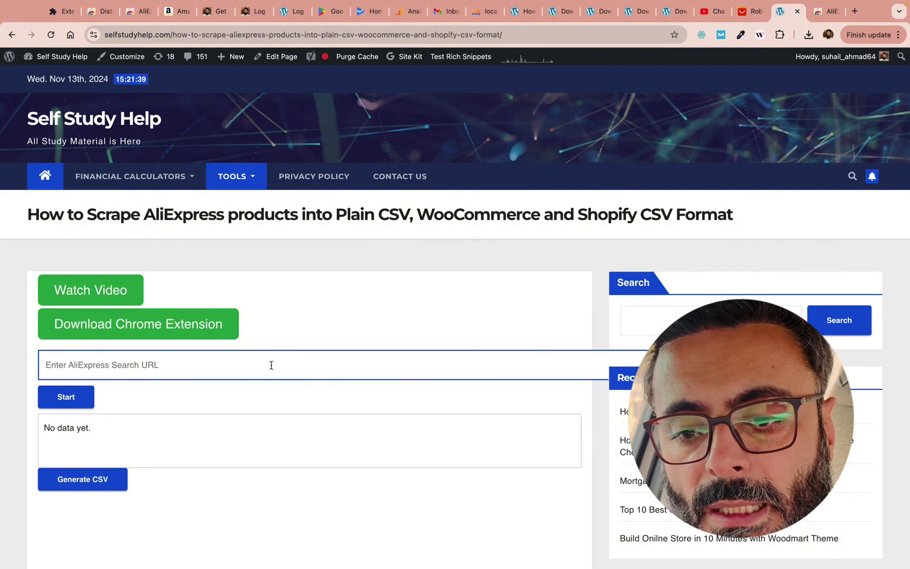
left_click(744, 13)
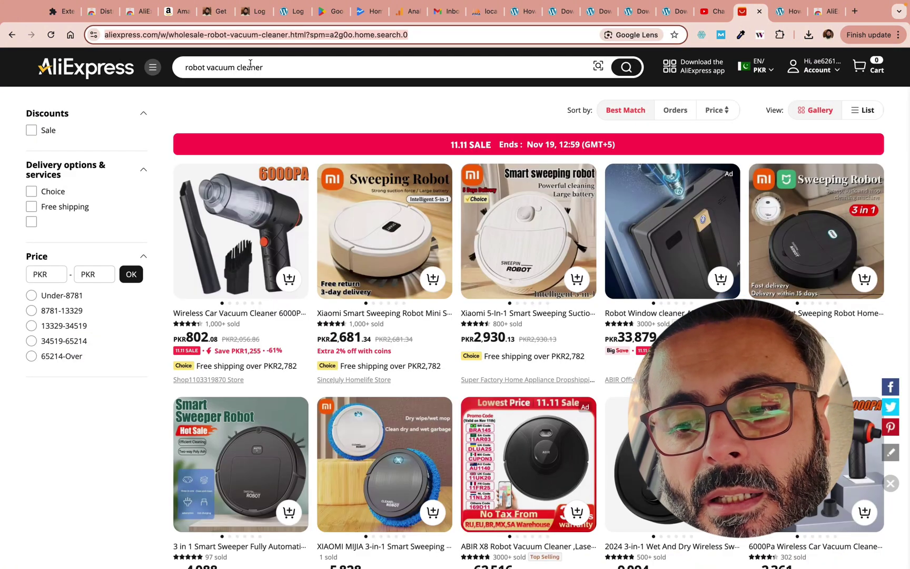
right_click(259, 34)
left_click(285, 123)
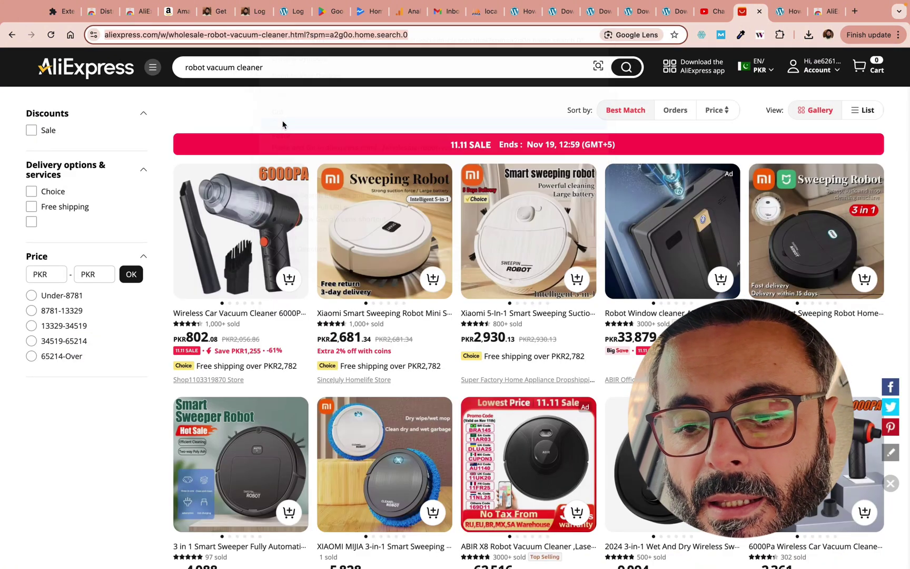
left_click(782, 11)
left_click(214, 360)
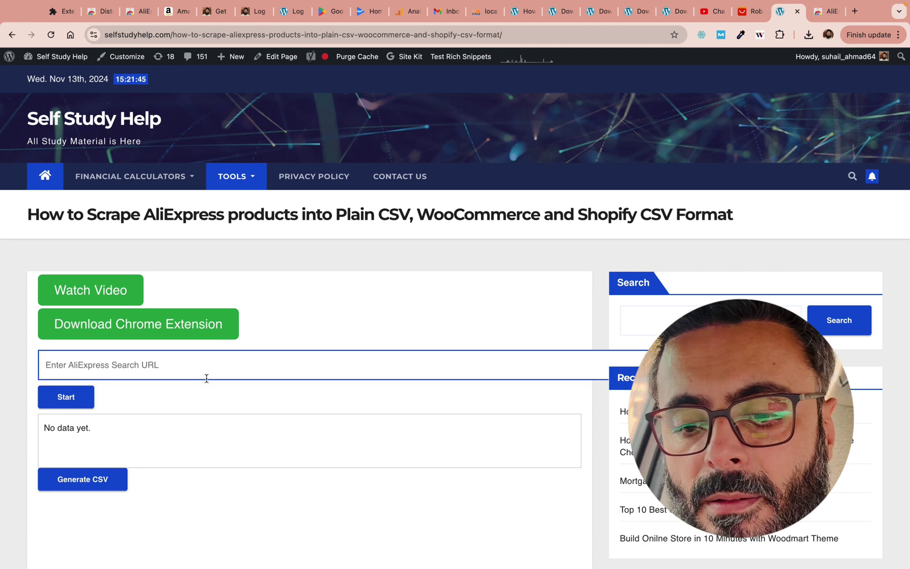
right_click(204, 363)
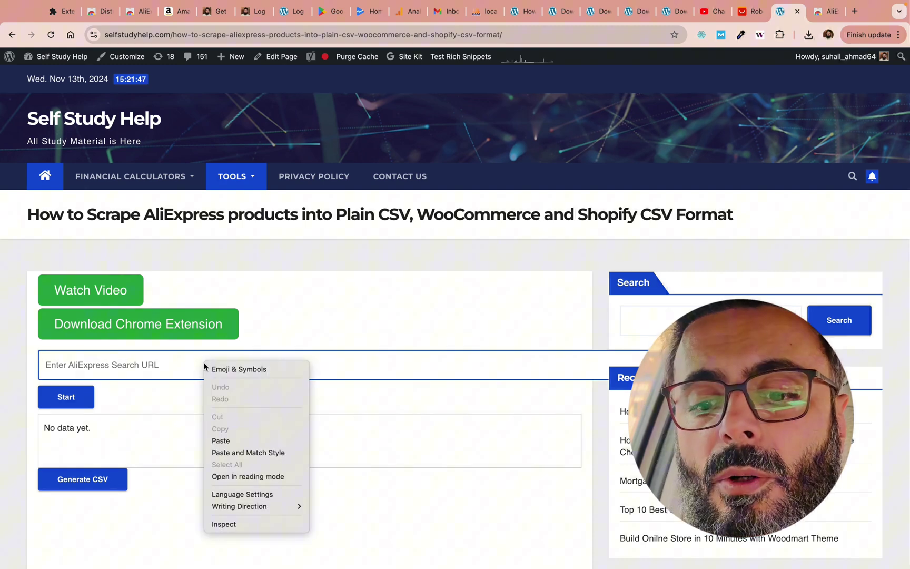
left_click(223, 441)
Start the scraper to fetch the robot vacuum products into the list.
left_click(88, 404)
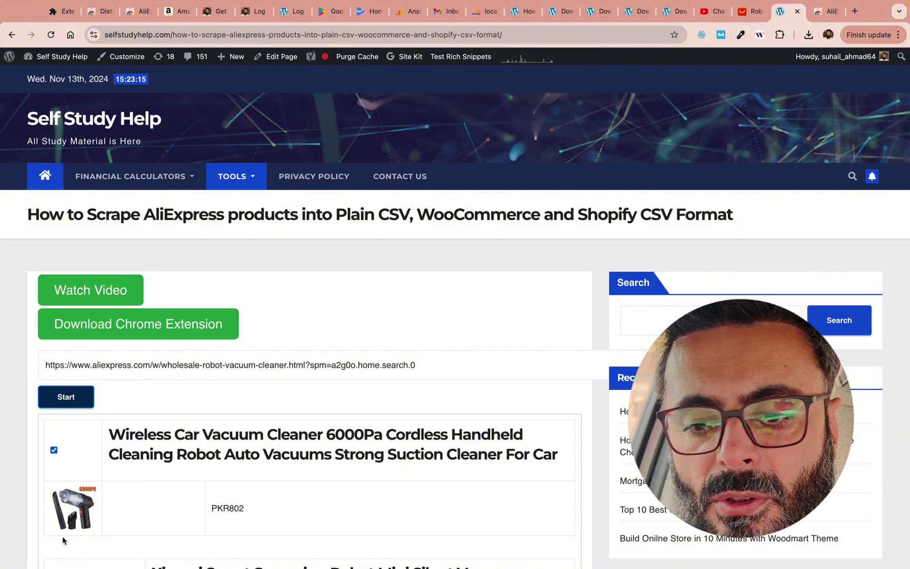
Scroll below the scraped product list and generate the CSV files.
scroll(313, 347, "down", 20)
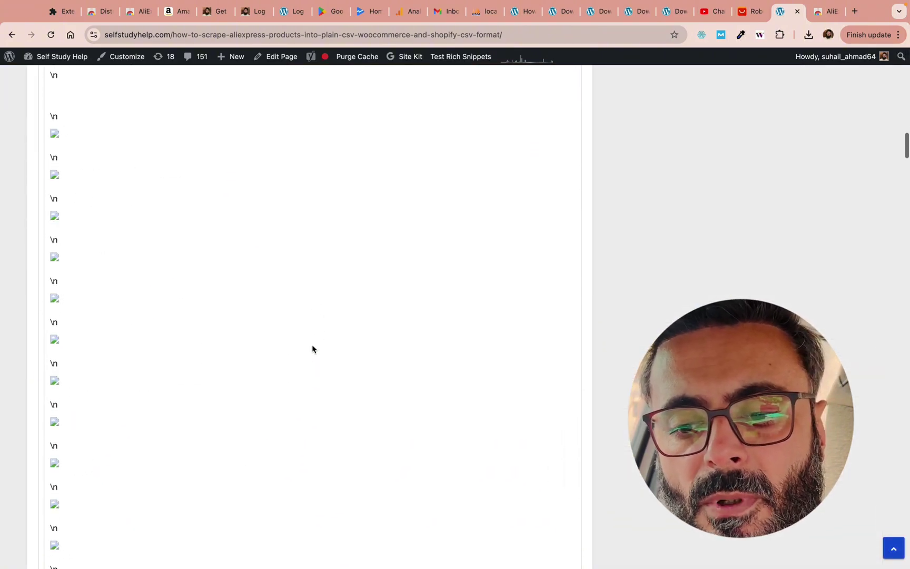
scroll(312, 348, "down", 20)
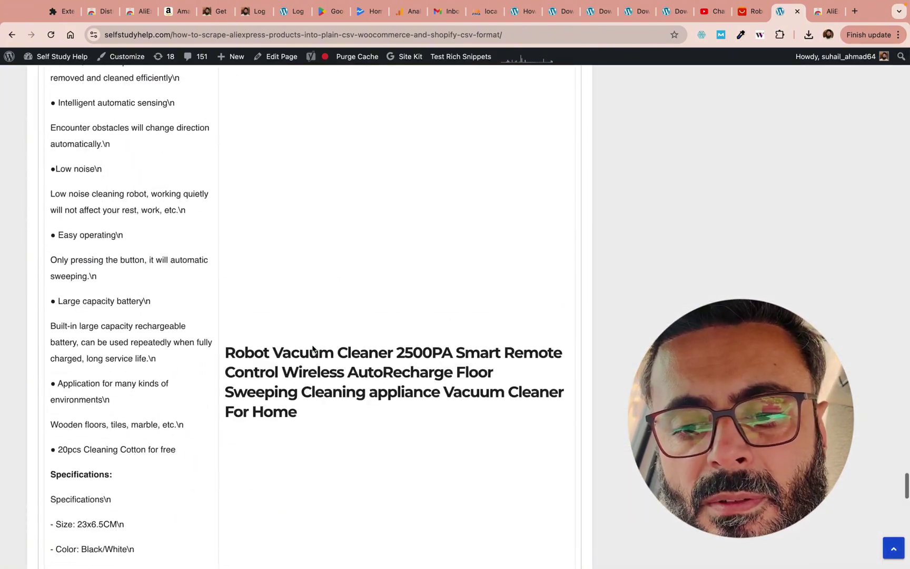
scroll(312, 349, "down", 6)
scroll(312, 348, "up", 6)
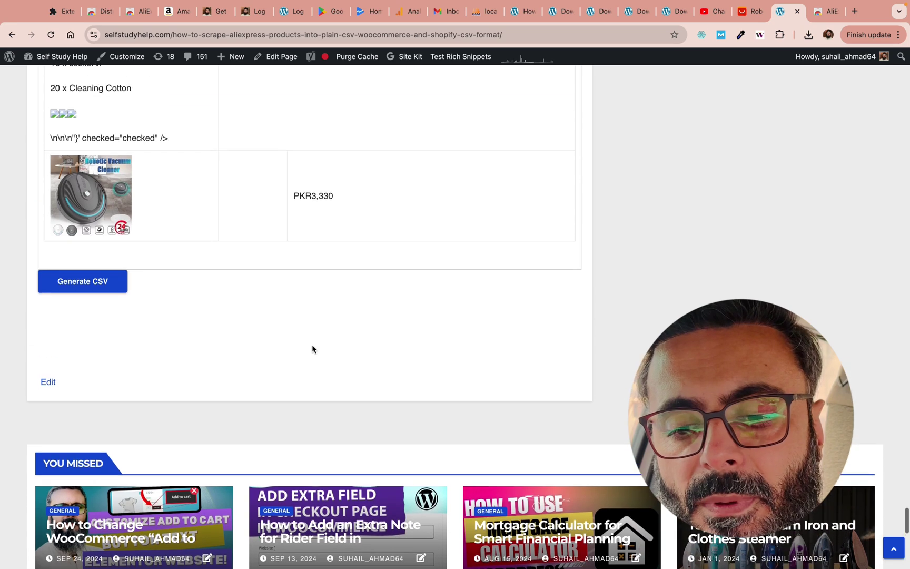
left_click(99, 286)
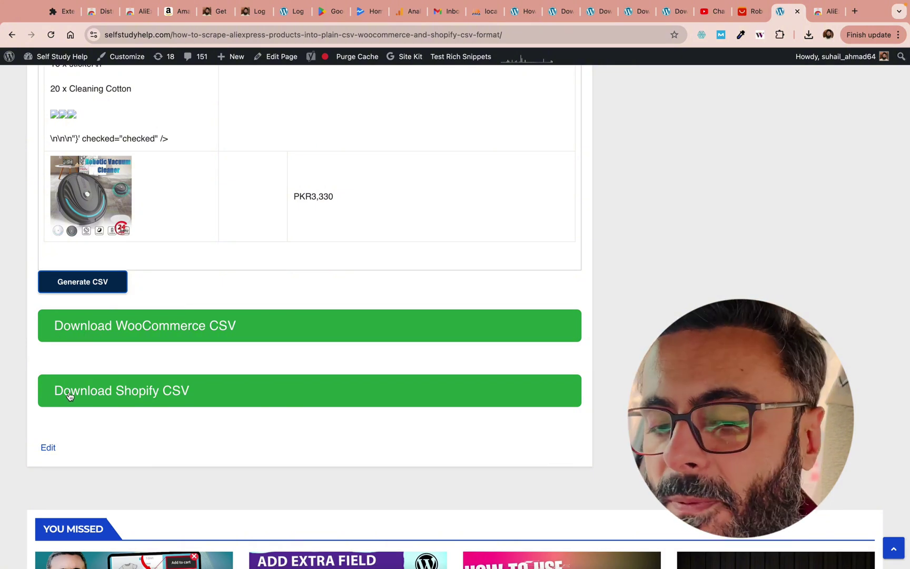
Open the WooCommerce and Shopify CSV download links in new tabs.
right_click(149, 328)
left_click(161, 334)
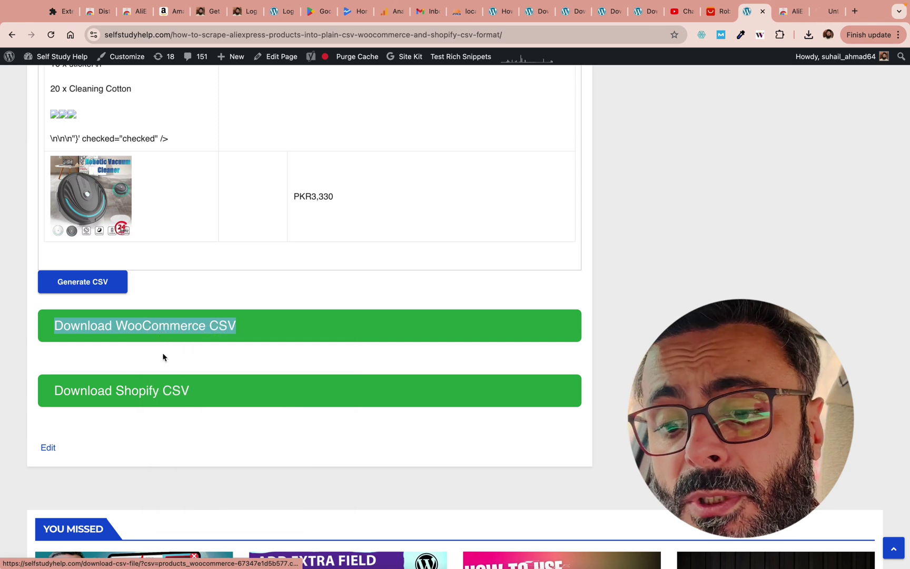
right_click(163, 392)
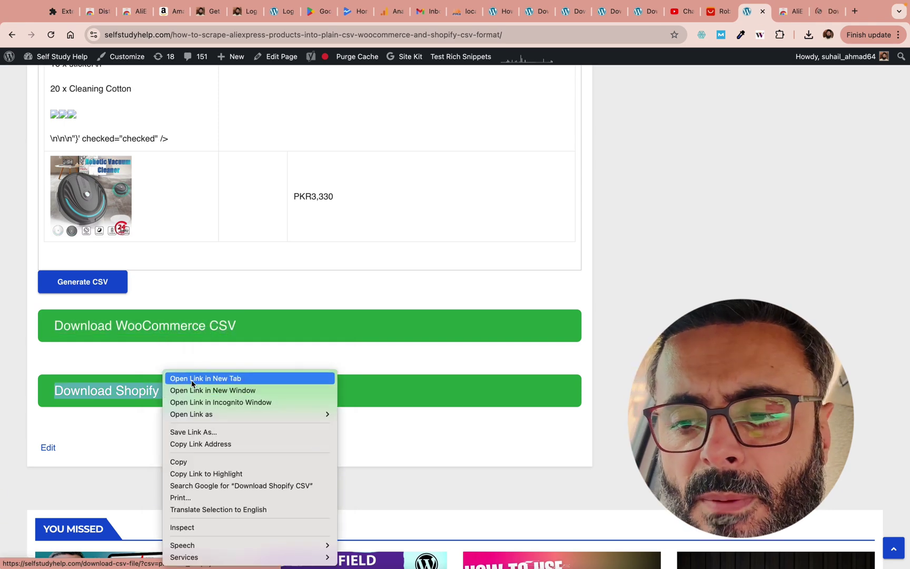
left_click(196, 377)
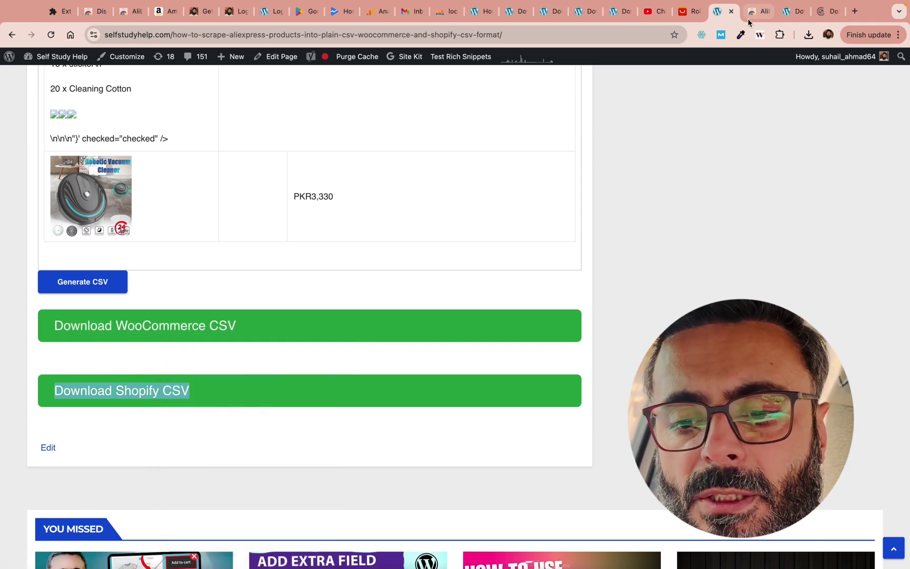
Download the products_woocommerce CSV and open it in WPS Office.
left_click(790, 14)
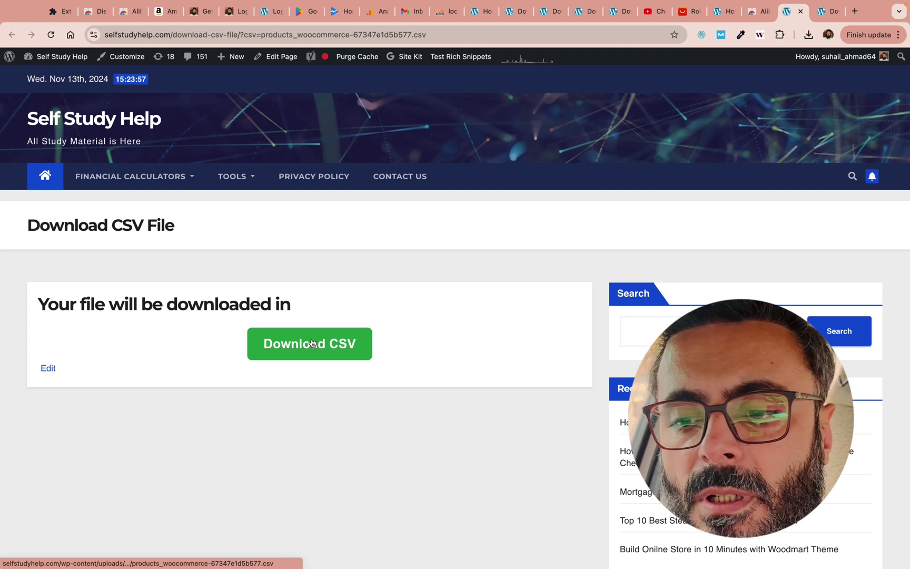
left_click(312, 343)
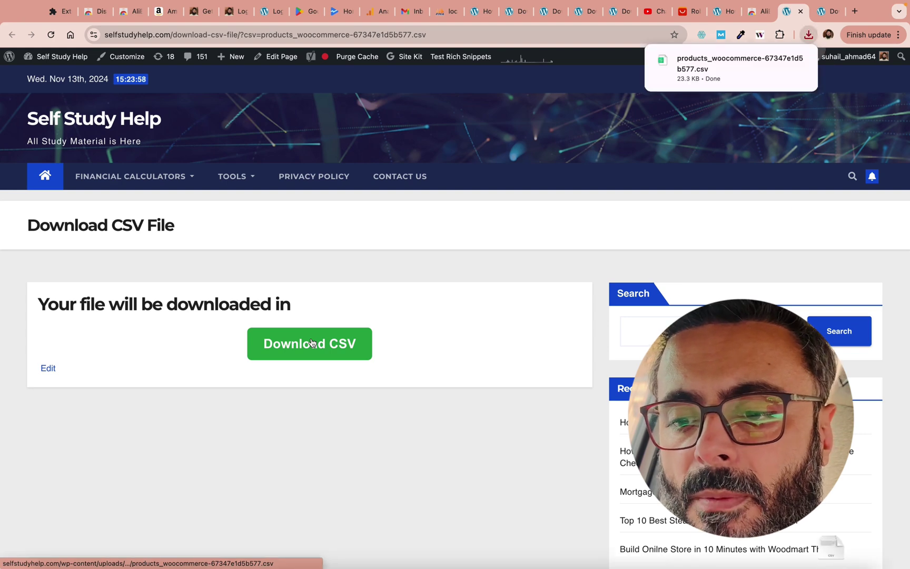
left_click(696, 67)
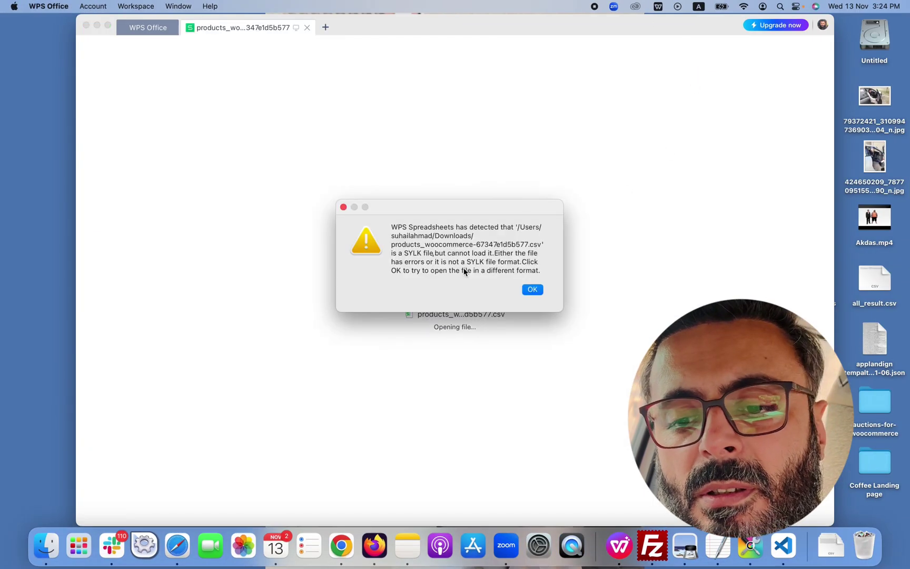
Accept the SYLK warning to load the WooCommerce CSV, then open the downloaded Shopify CSV in WPS.
left_click(532, 290)
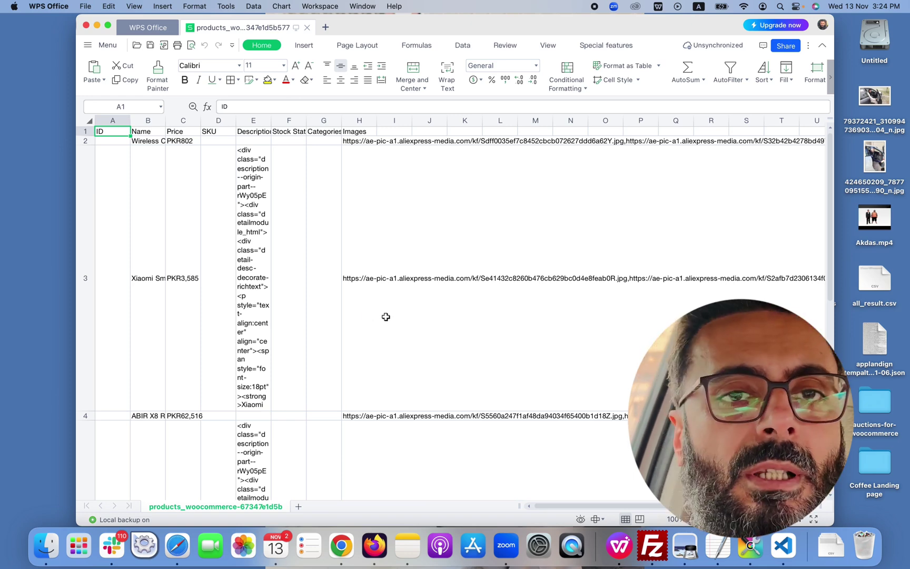
key("ctrl+Right")
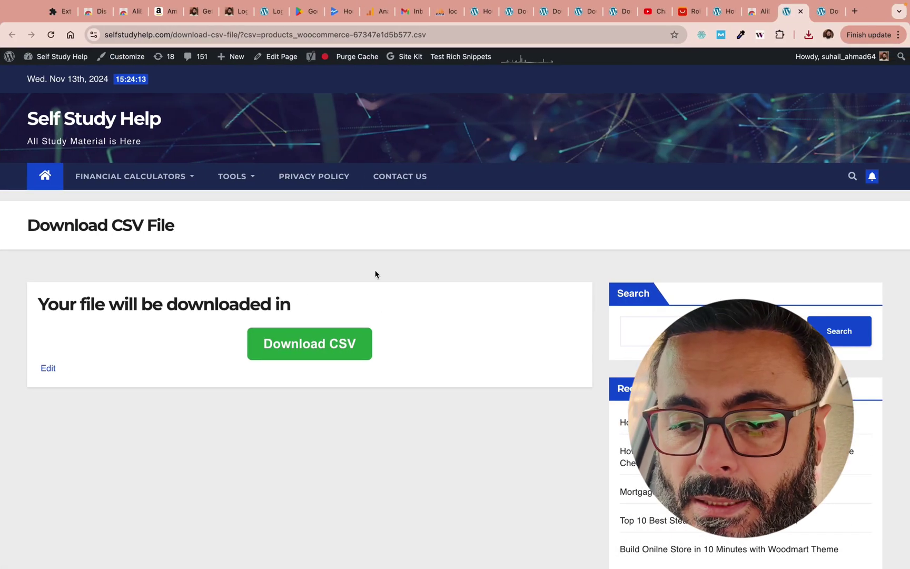
left_click(825, 11)
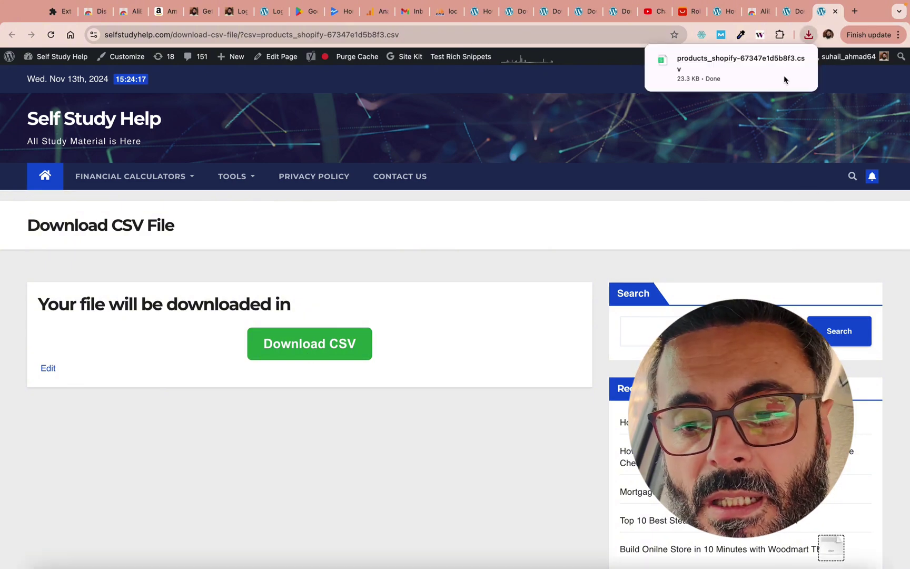
left_click(711, 63)
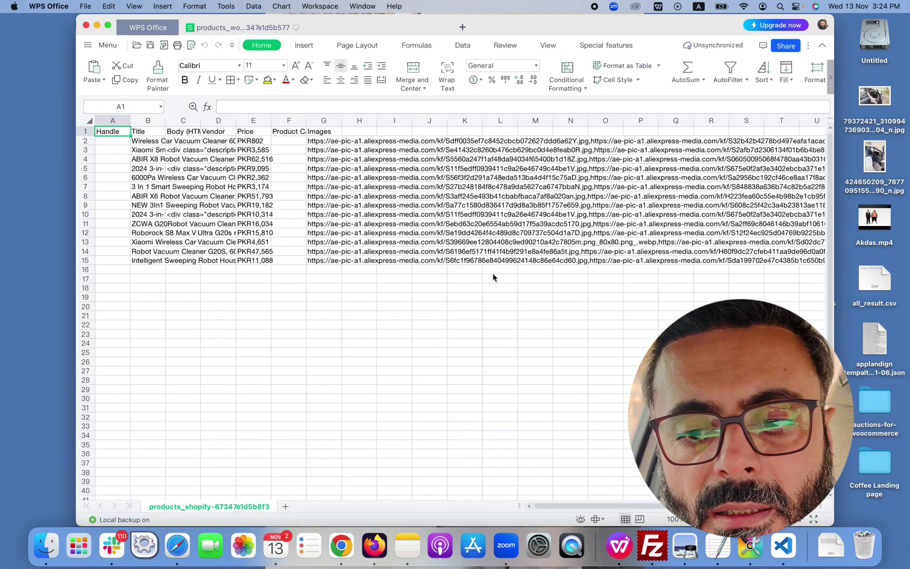